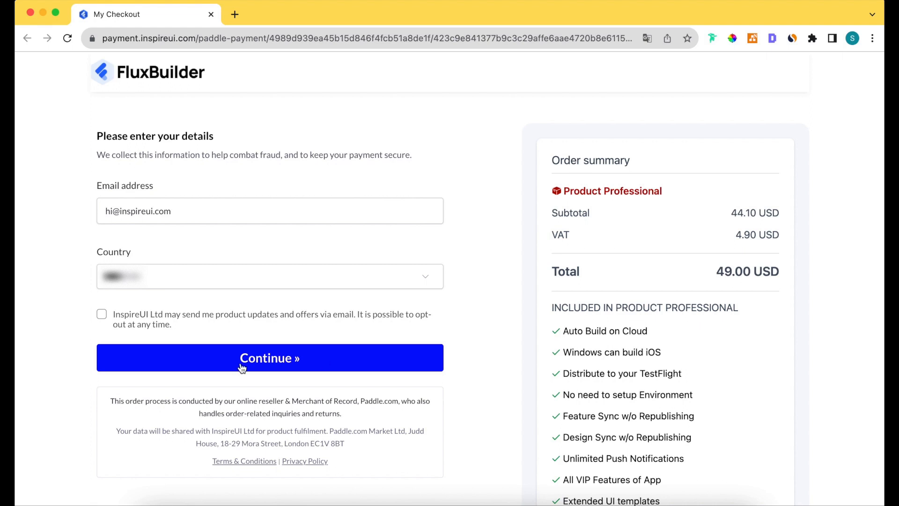
Continue past buyer details and apply coupon BFCM2023, cutting the Professional total to 24.50 USD.
left_click(290, 365)
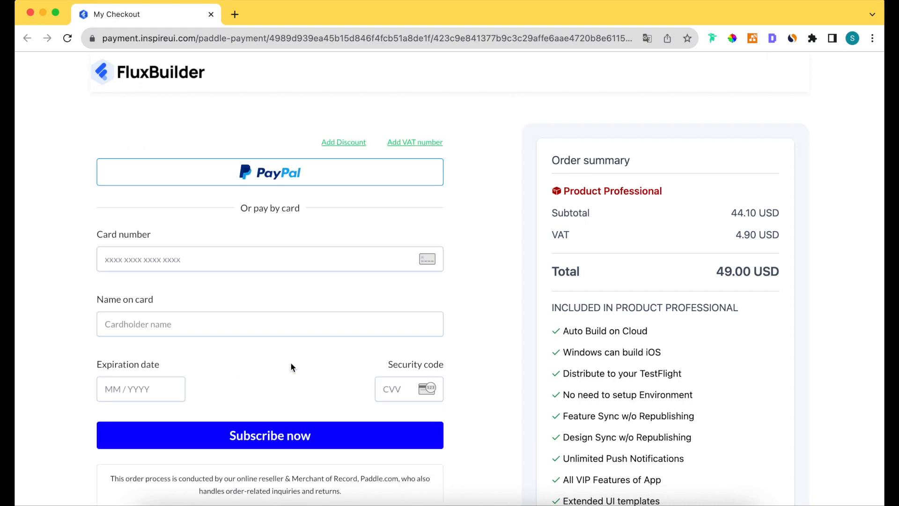
left_click(353, 143)
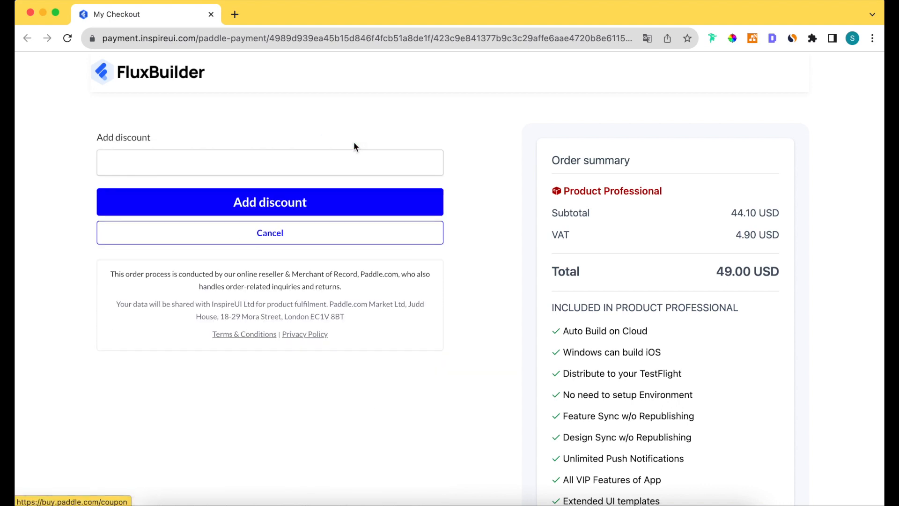
left_click(331, 160)
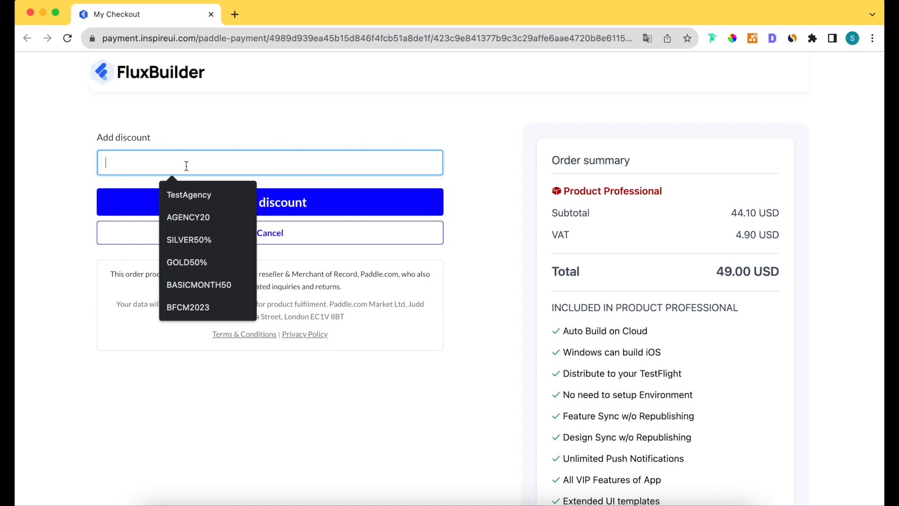
left_click(188, 308)
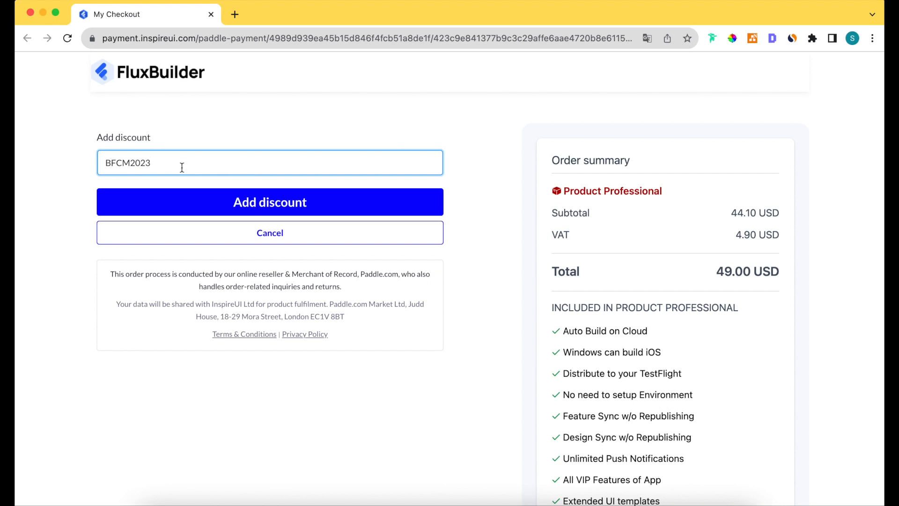
left_click(253, 206)
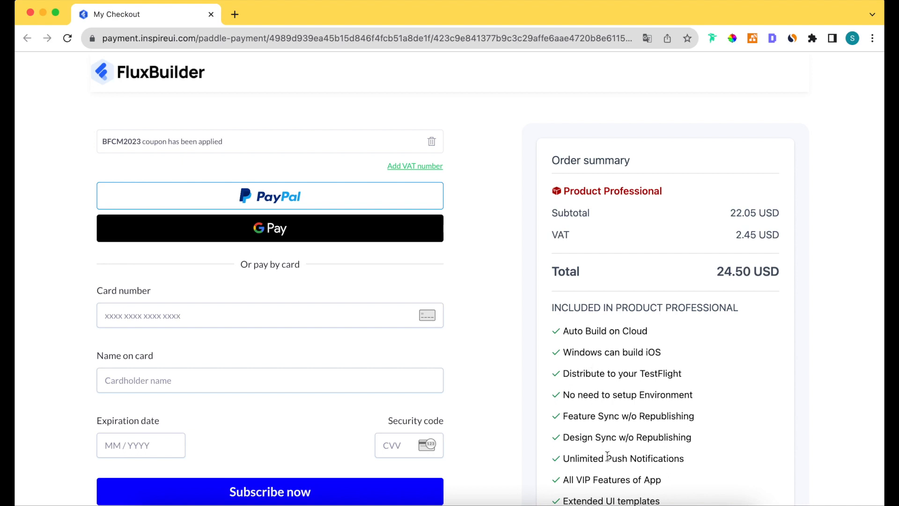
scroll(608, 455, "down", 4)
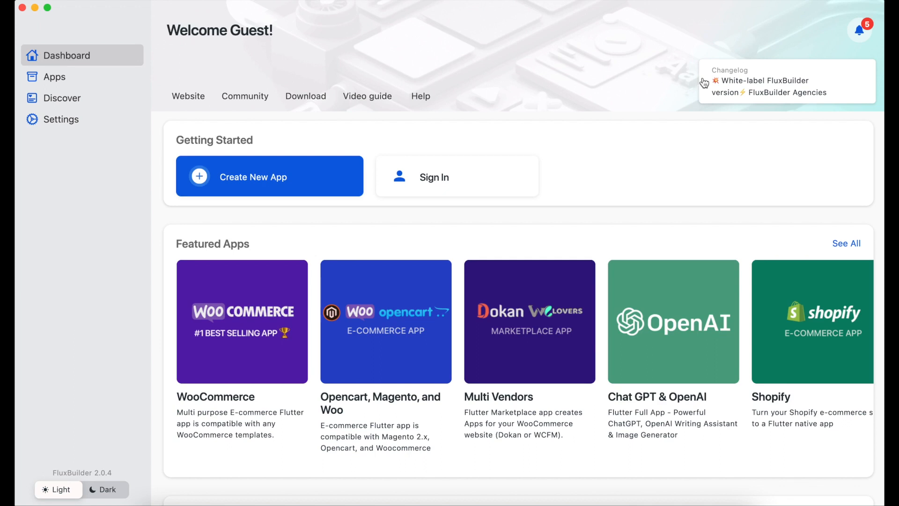
Sign in with the account e-mail and password to reach the Your Apps dashboard.
left_click(440, 186)
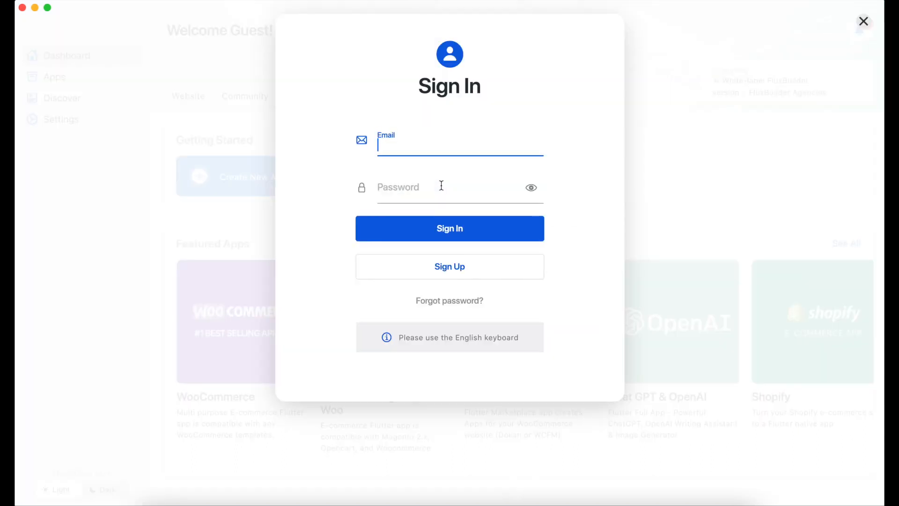
left_click(438, 191)
type("••••••••••••••")
left_click(444, 234)
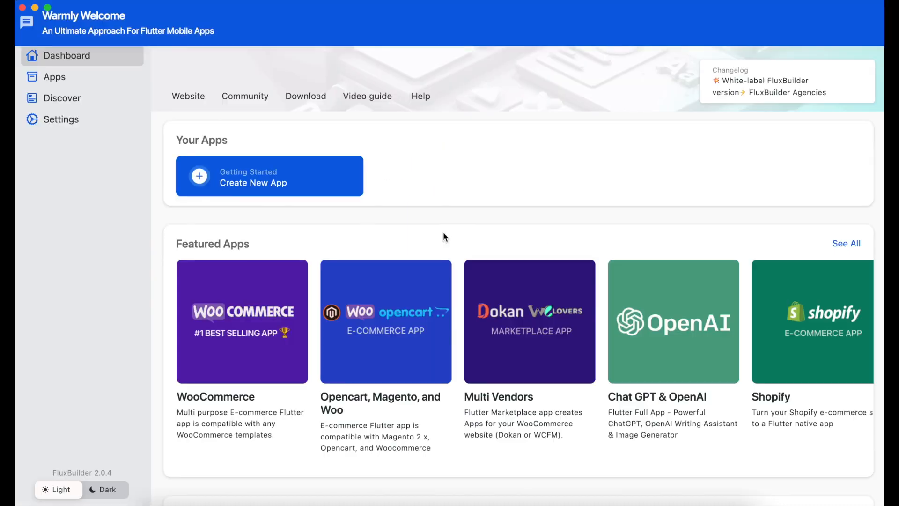
Create a new app named TH in the E-commerce category.
left_click(297, 183)
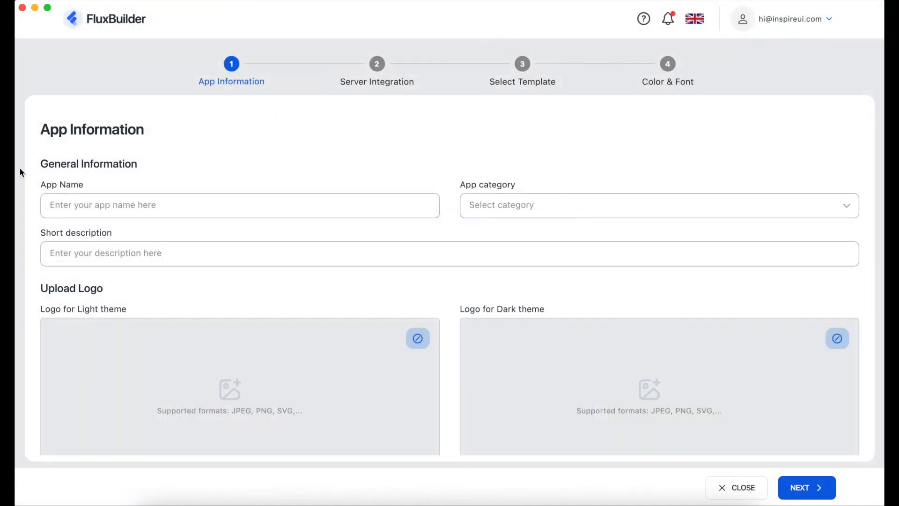
left_click(97, 210)
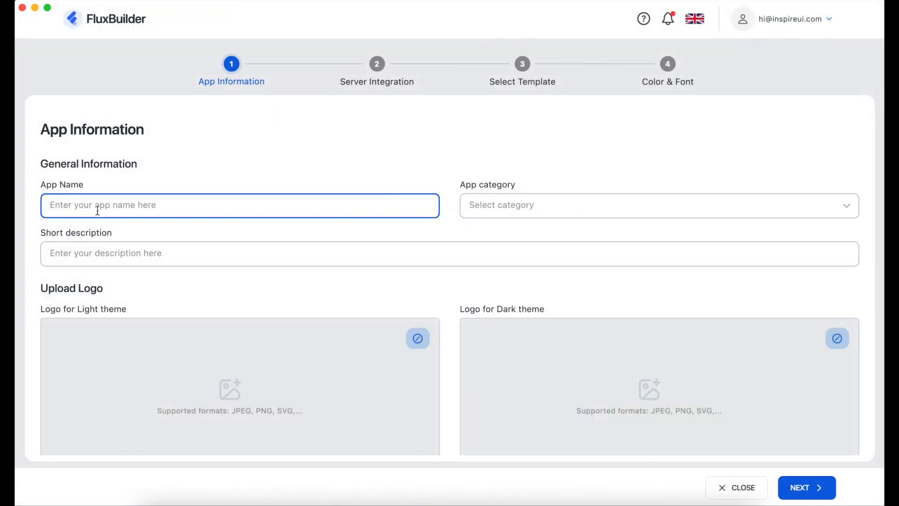
type("TH")
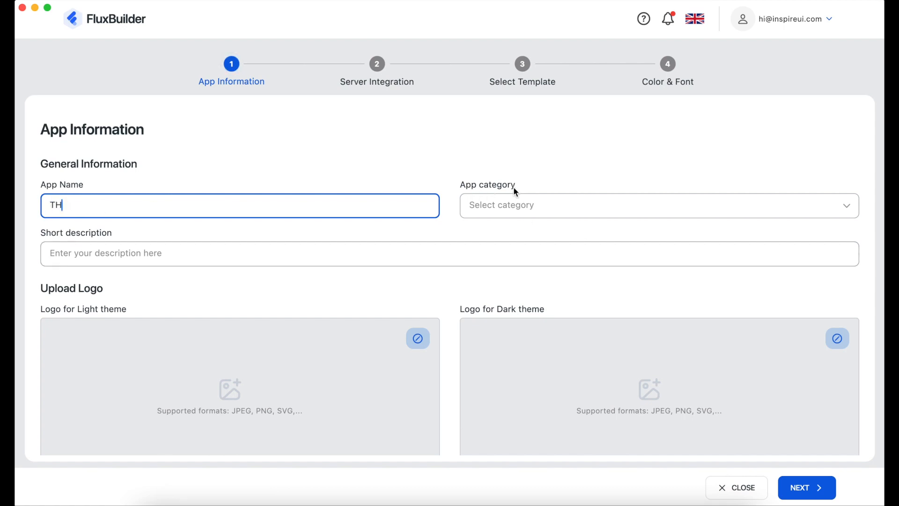
left_click(503, 206)
left_click(504, 268)
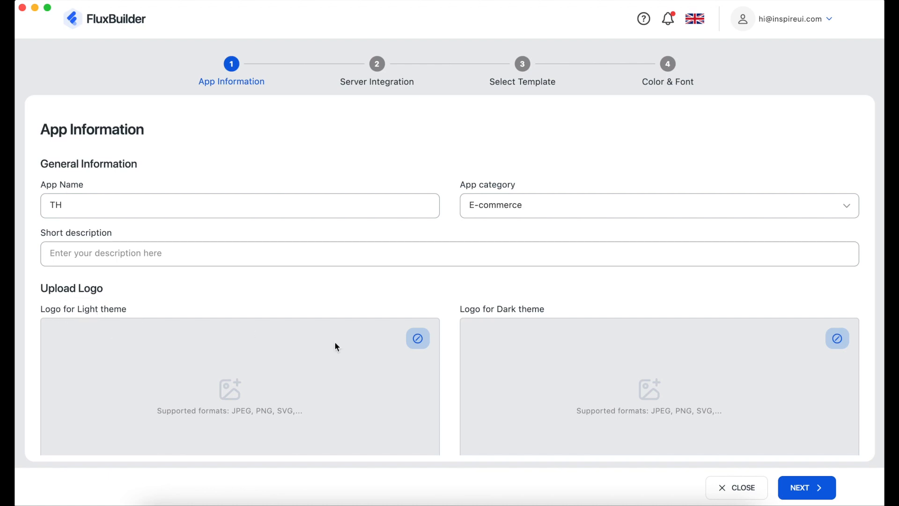
left_click(816, 495)
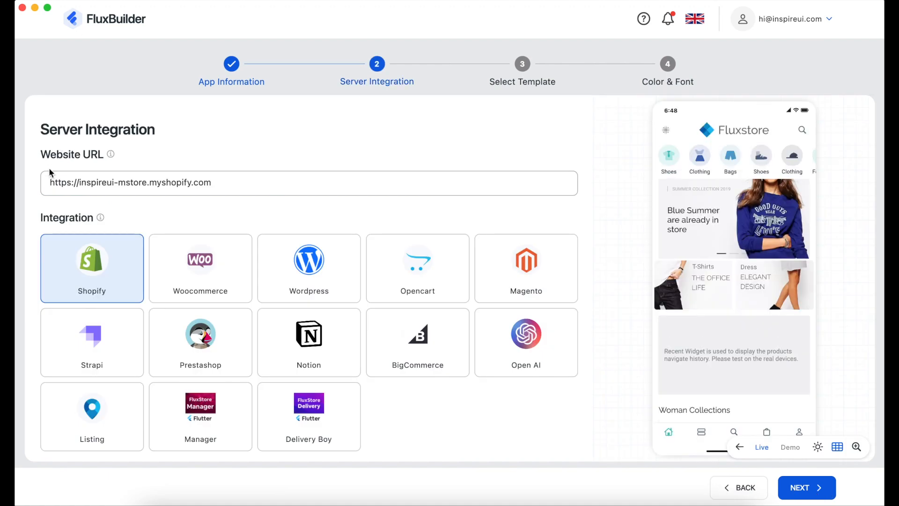
Replace the sample Shopify website URL with 'yourwebsiteu' and advance to template selection.
left_click_drag(79, 182, 225, 187)
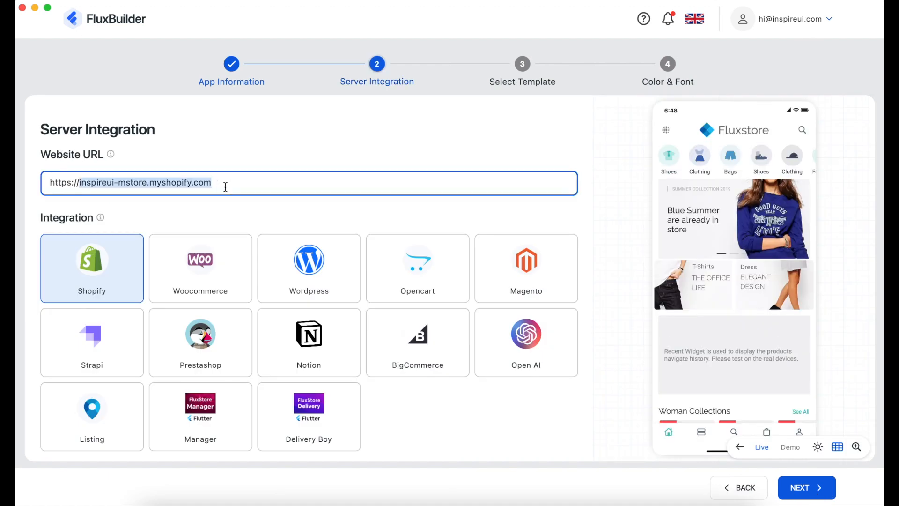
type("yourwebsiteurl")
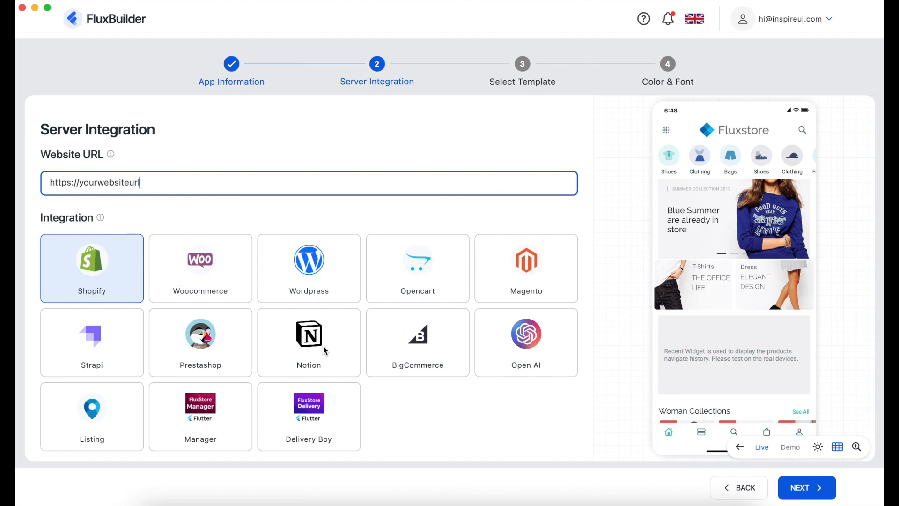
scroll(240, 379, "down", 5)
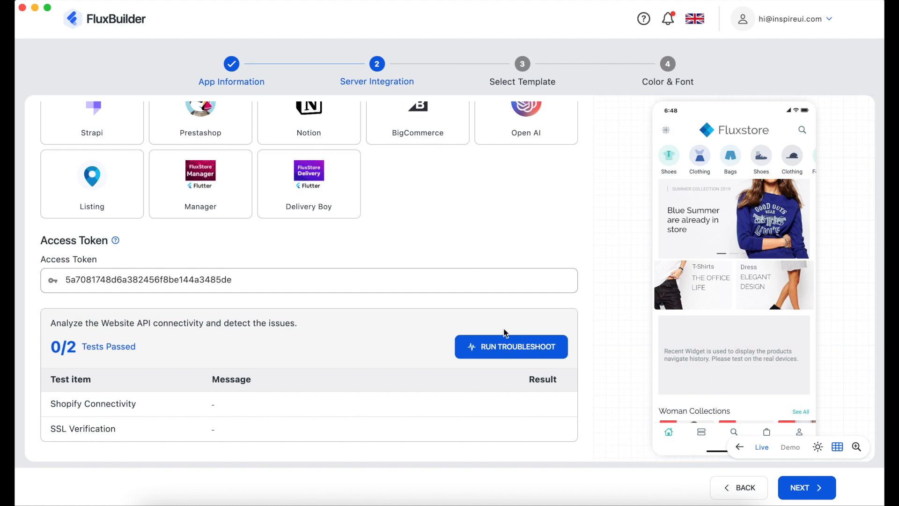
left_click(815, 496)
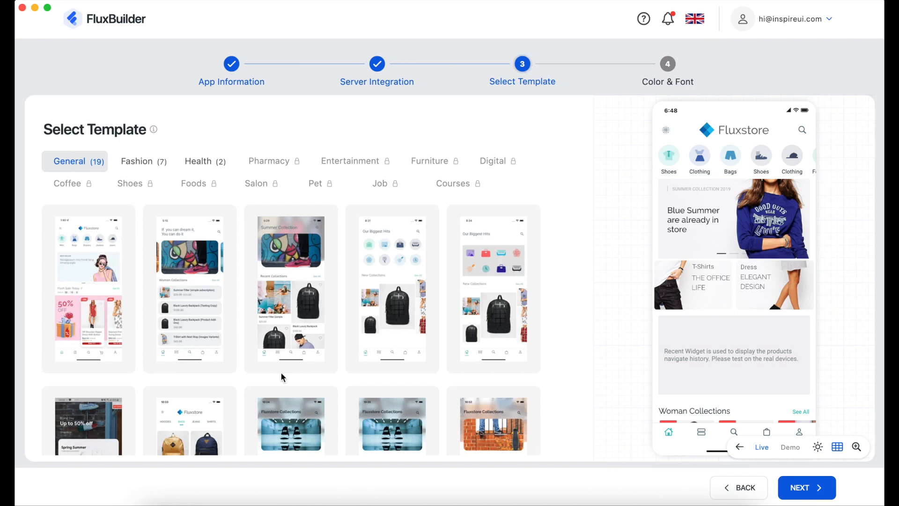
Create the TH app from the Health category's Moody template with Light theme, Raleway and Roboto fonts.
left_click(153, 167)
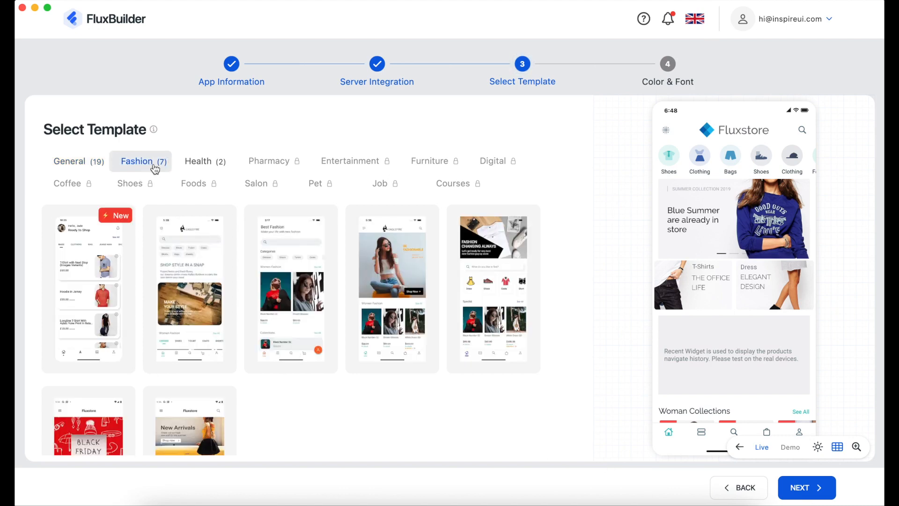
left_click(196, 164)
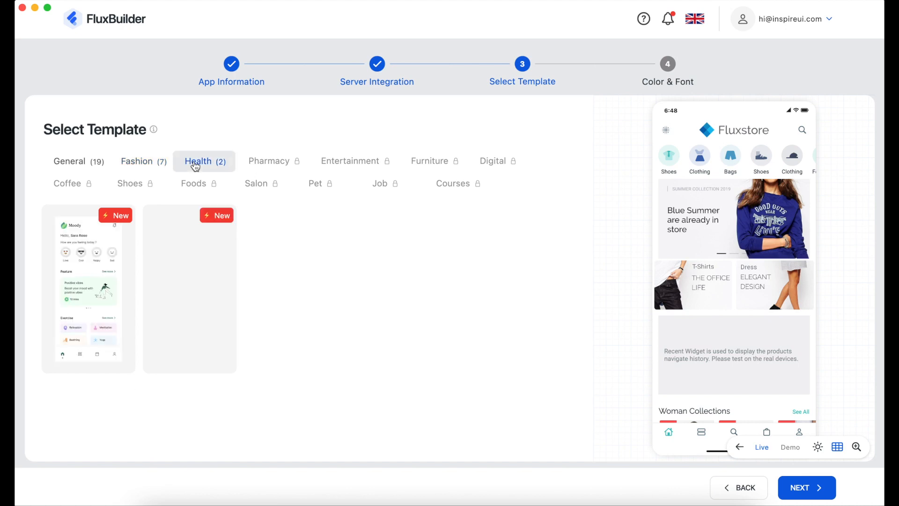
left_click(100, 296)
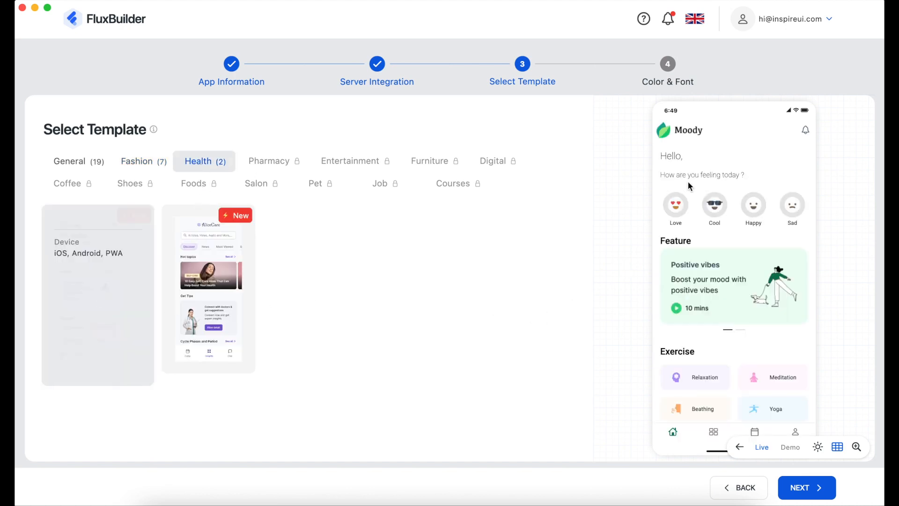
left_click(802, 496)
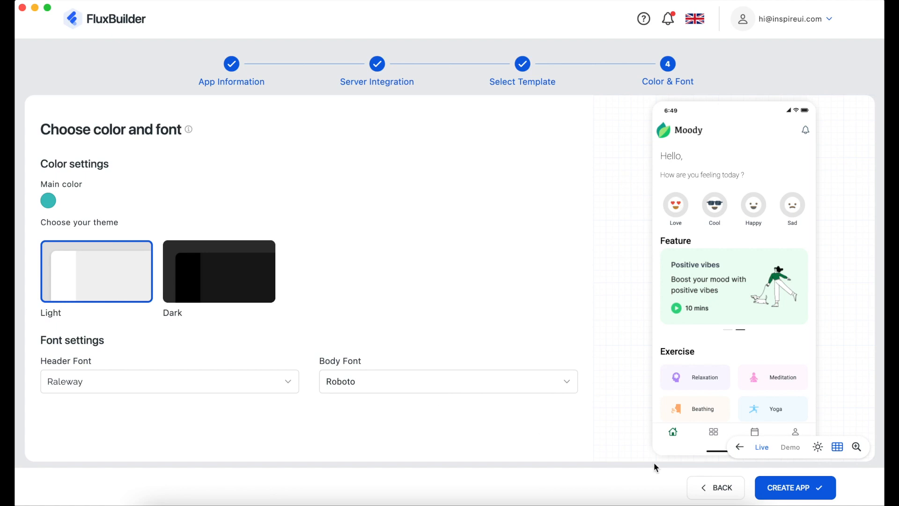
left_click(782, 488)
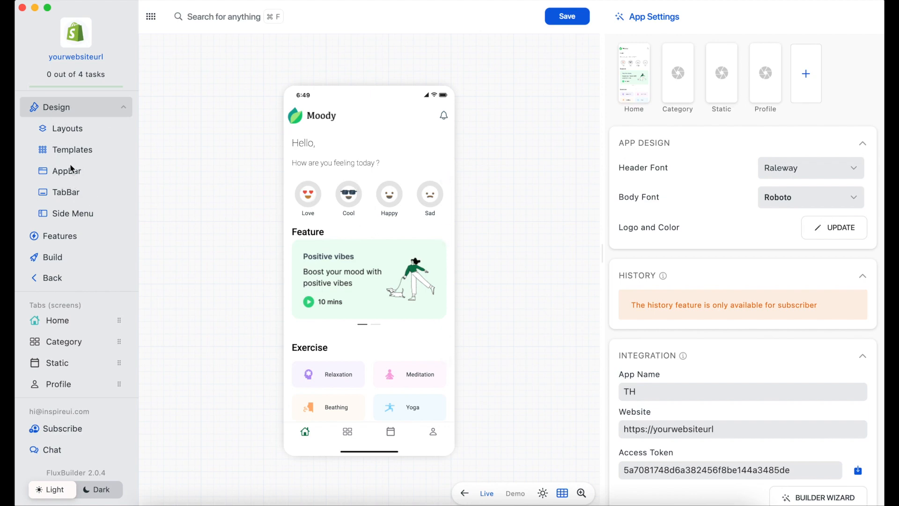
Go from Features to Build, then Subscribe to see the Free, Basic and Professional plans.
left_click(56, 236)
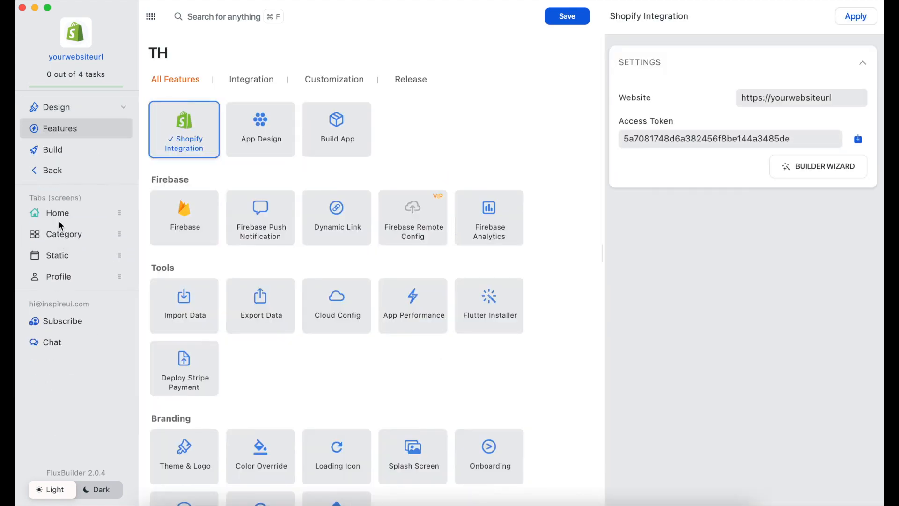
scroll(323, 315, "down", 10)
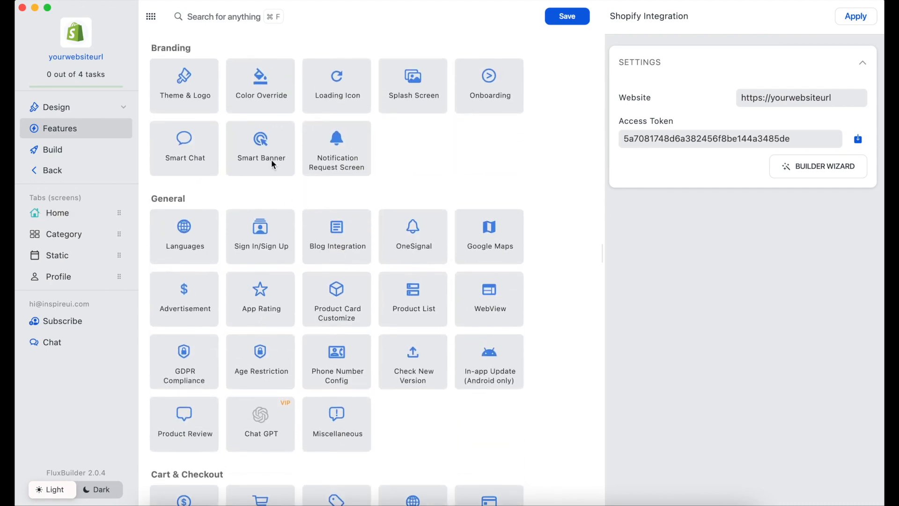
scroll(315, 339, "down", 4)
left_click(54, 150)
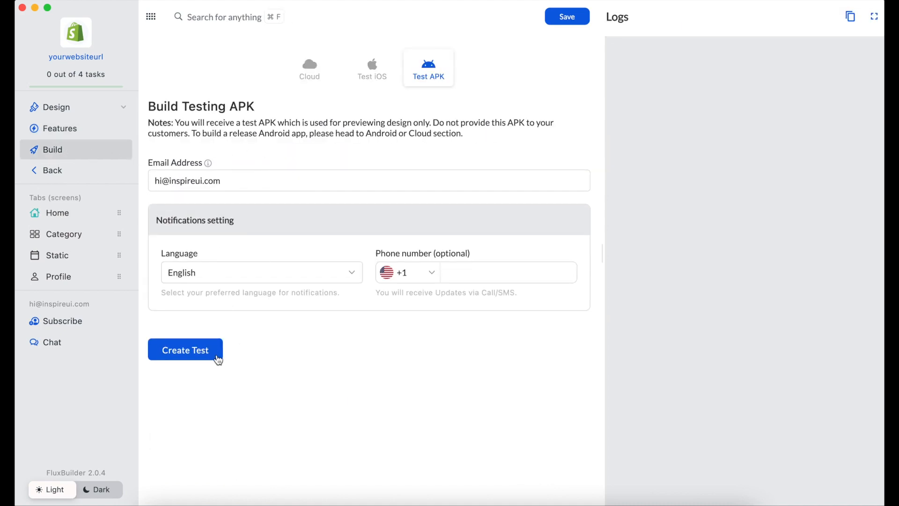
left_click(64, 320)
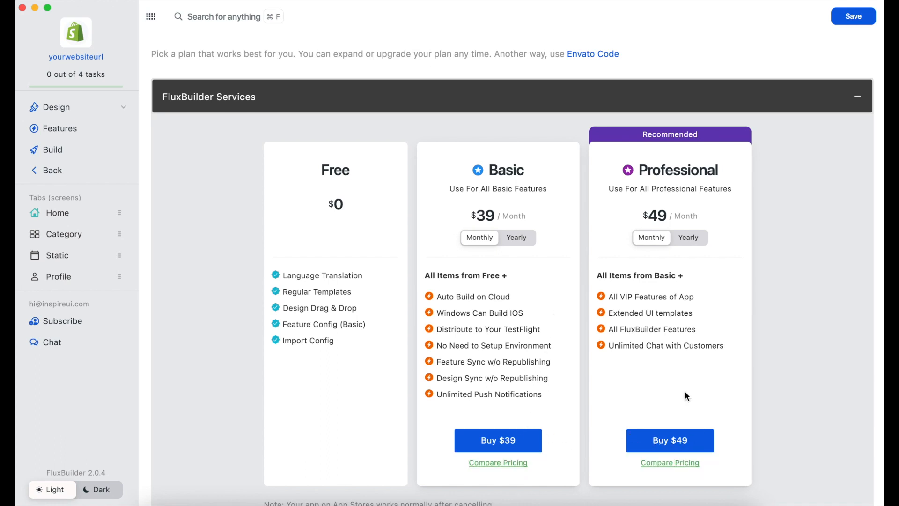
Buy the Professional plan at the monthly $49 price after previewing yearly pricing.
left_click(687, 237)
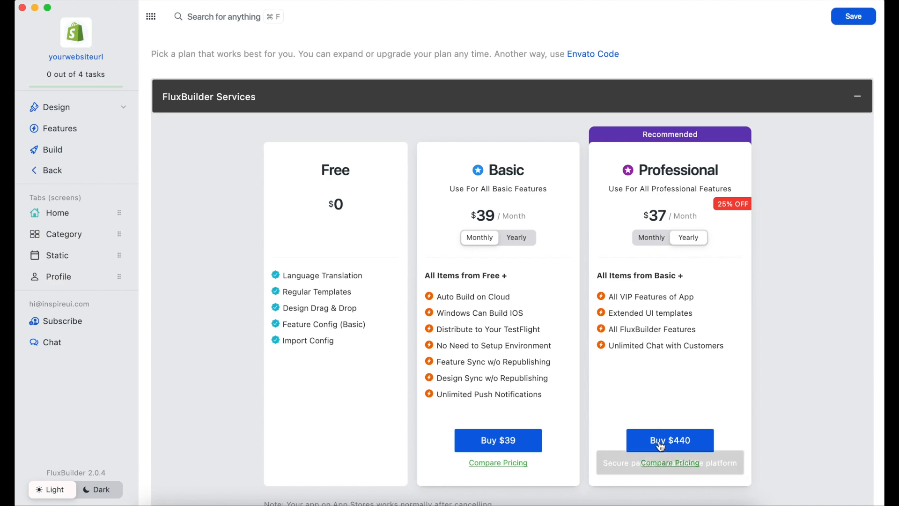
left_click(653, 242)
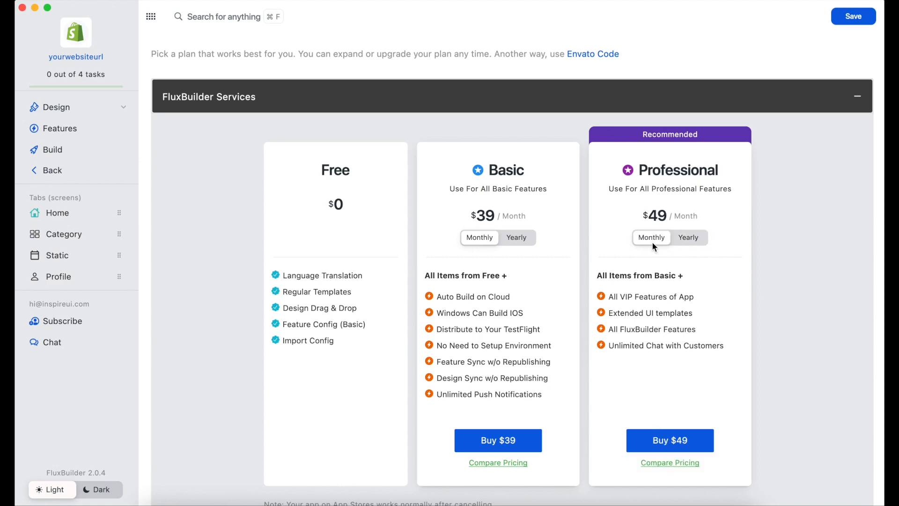
left_click(681, 443)
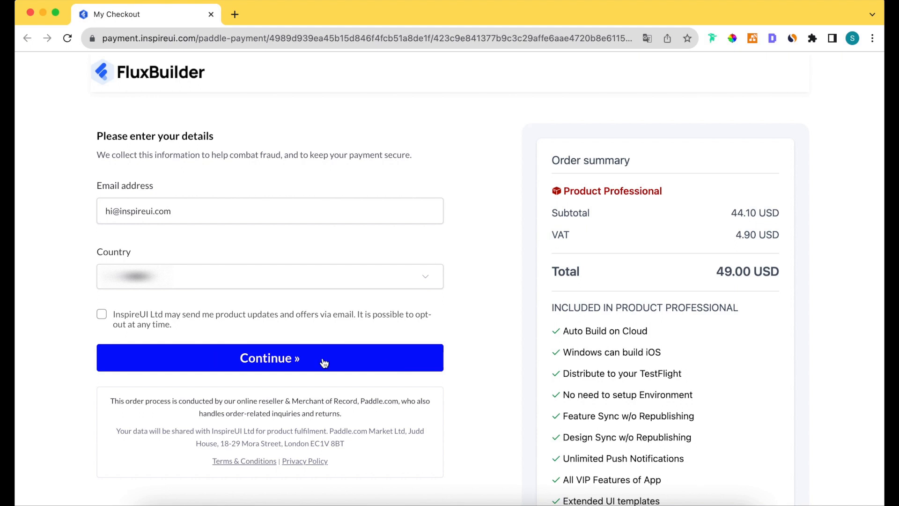
Apply the saved BFCM2023 coupon, halving the Professional order to 24.50 USD including 2.45 VAT.
left_click(292, 368)
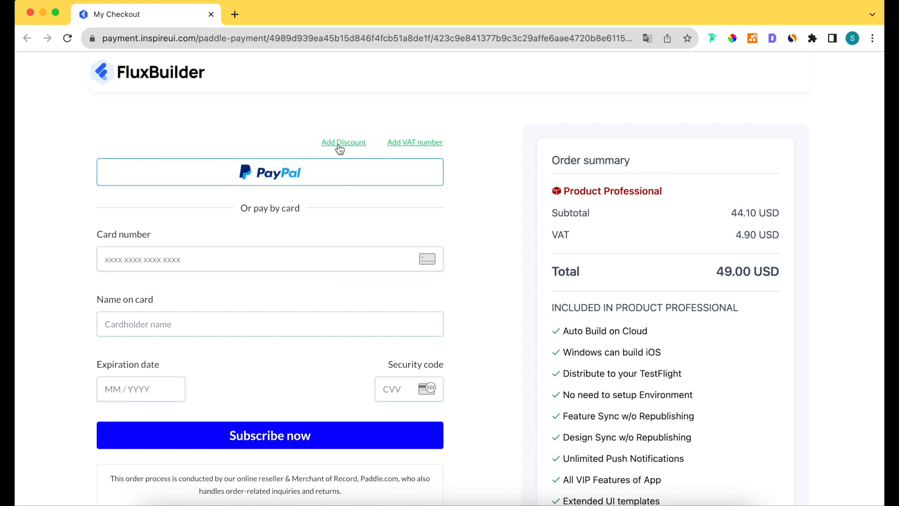
left_click(354, 143)
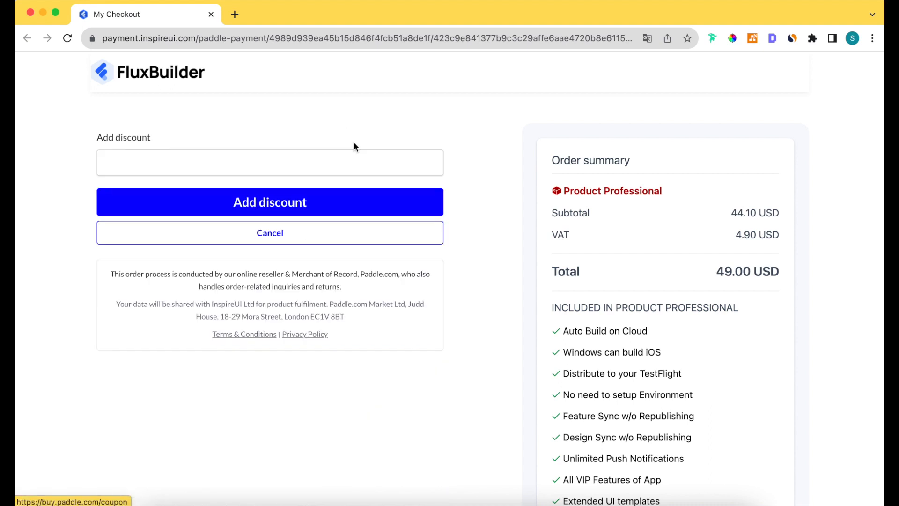
left_click(332, 160)
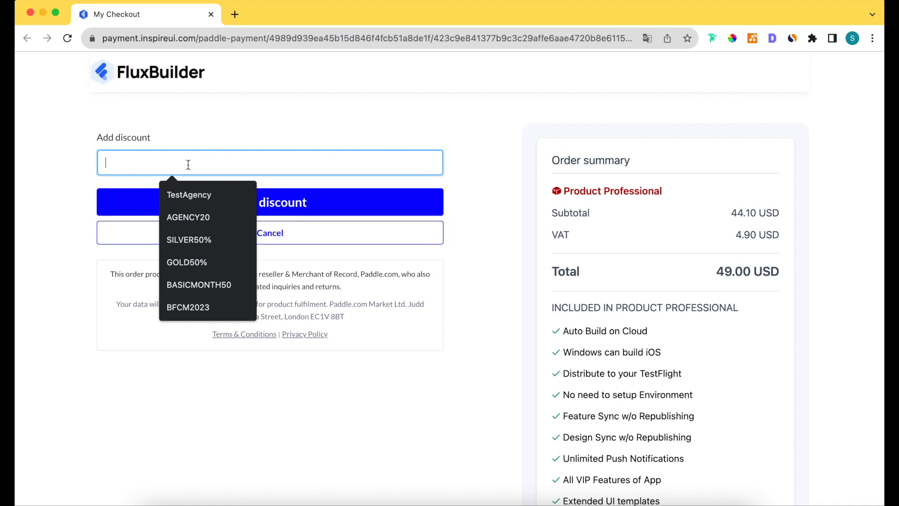
left_click(188, 308)
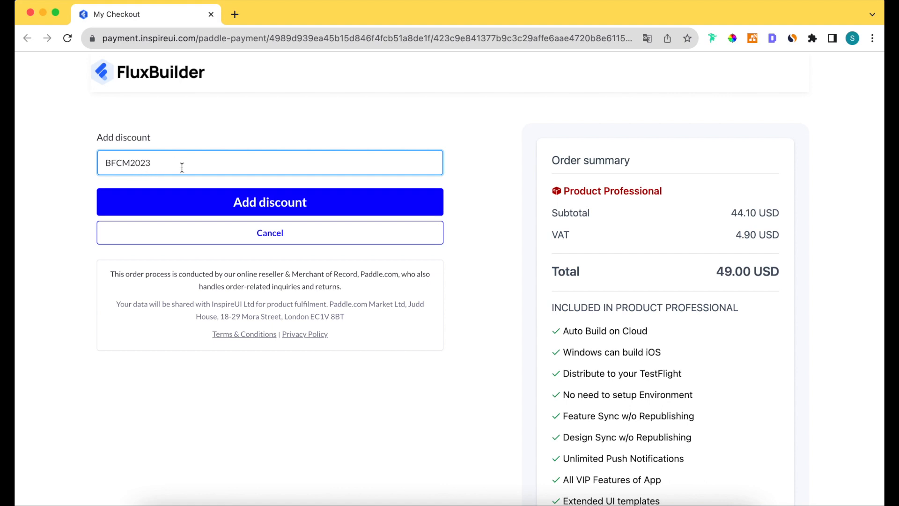
left_click(250, 206)
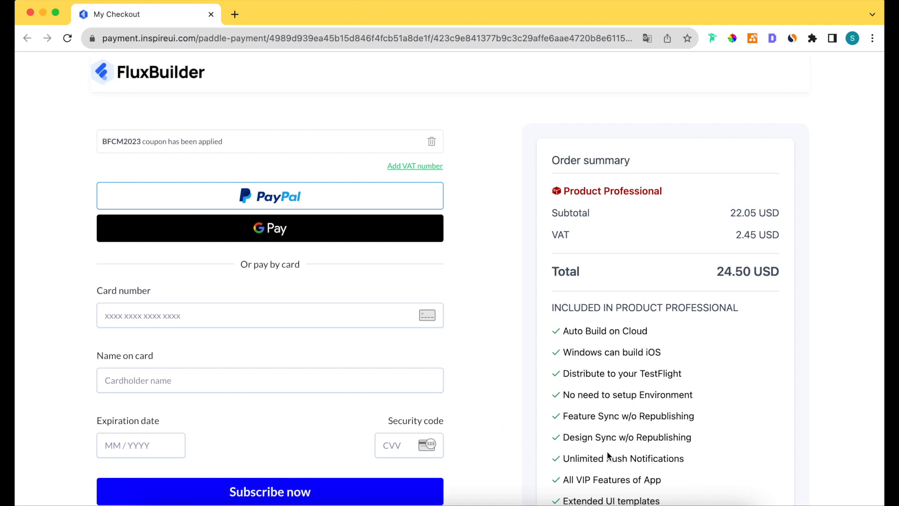
scroll(607, 455, "down", 2)
scroll(607, 456, "down", 1)
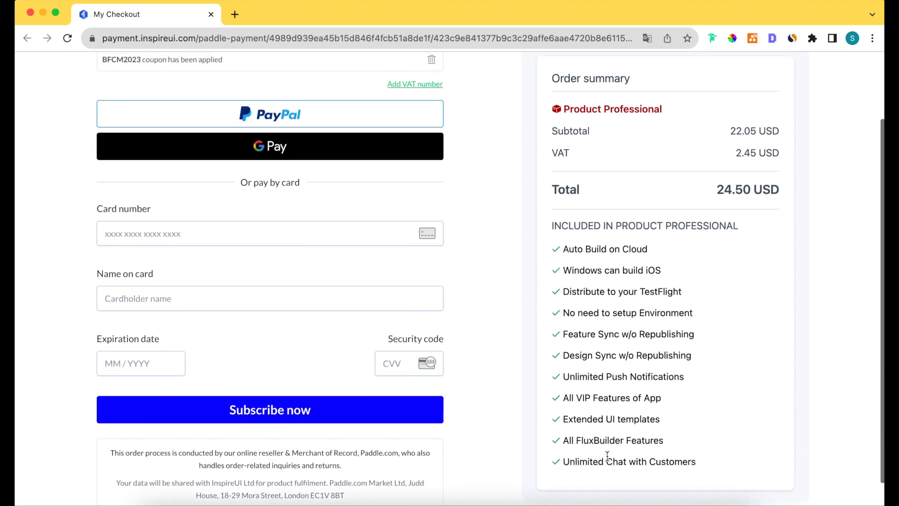